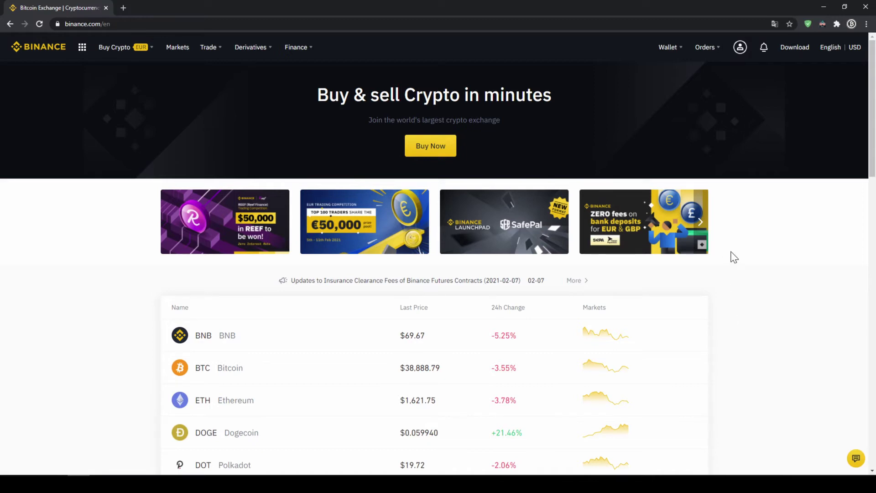
Step: Open Basic Info via the account menu's Identification entry and check the Verified identity status
mouse_move(740, 49)
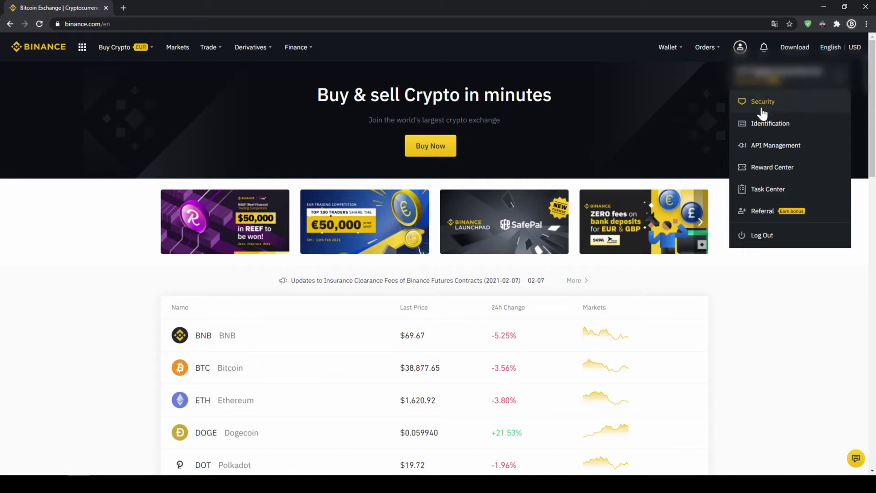
left_click(768, 129)
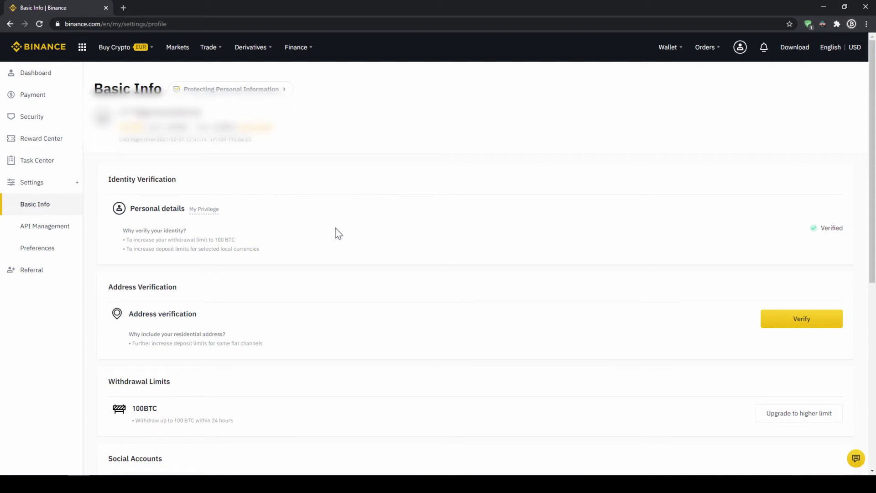
left_click_drag(805, 232, 853, 238)
left_click(854, 239)
Step: Go to the Fiat and Spot wallet and review the Fiat Balance and Crypto Balance sections
mouse_move(675, 54)
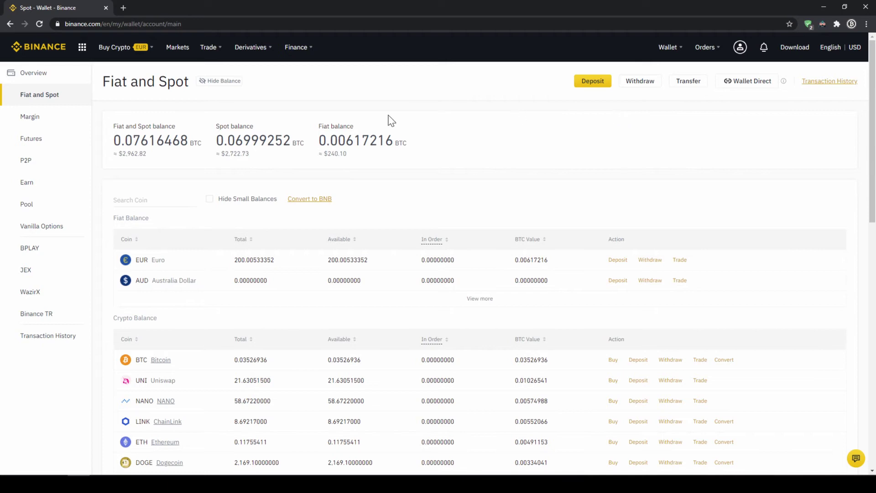
left_click_drag(122, 218, 162, 224)
left_click_drag(112, 318, 172, 324)
left_click(190, 324)
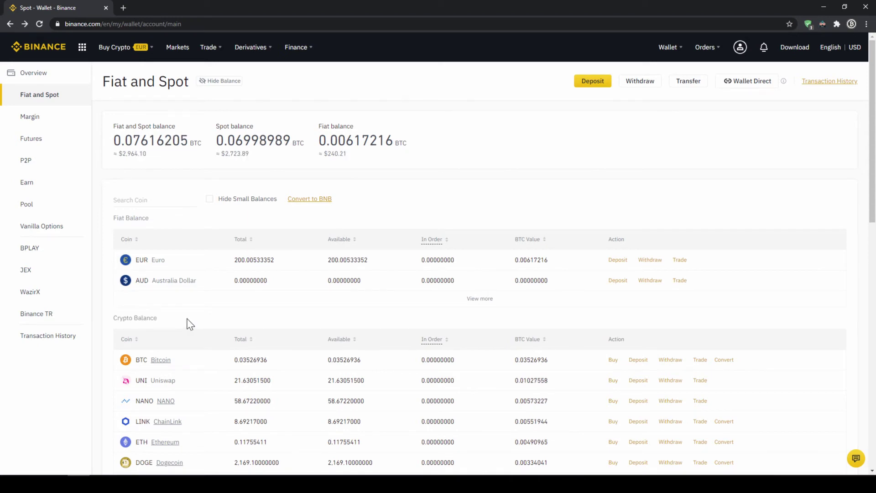
Step: Open the fiat deposit form and switch the deposit currency to USD
left_click(593, 83)
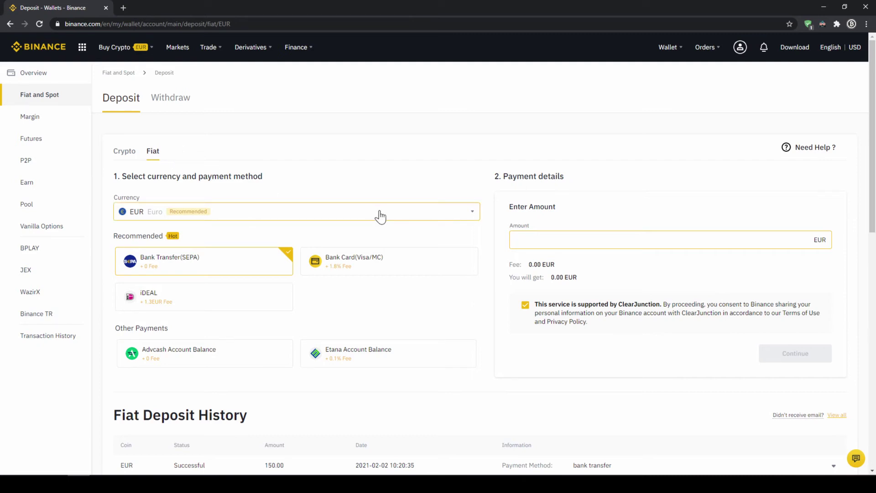
left_click(411, 193)
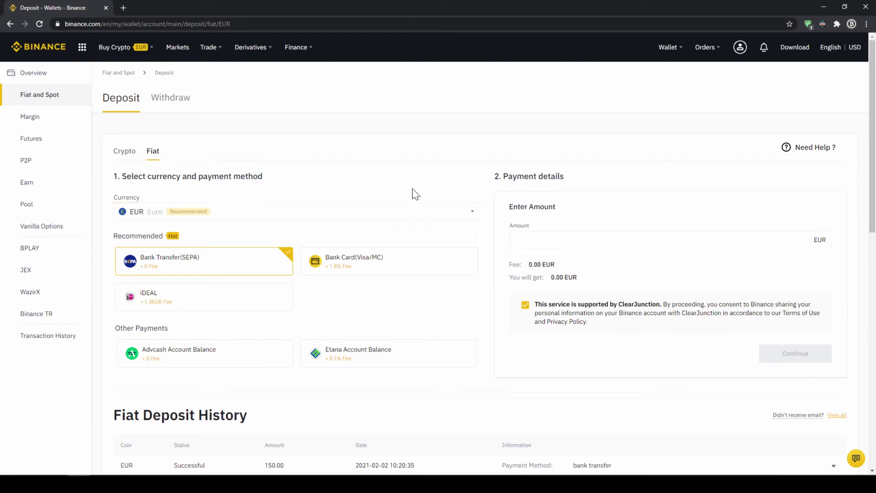
left_click(373, 216)
scroll(249, 280, "down", 5)
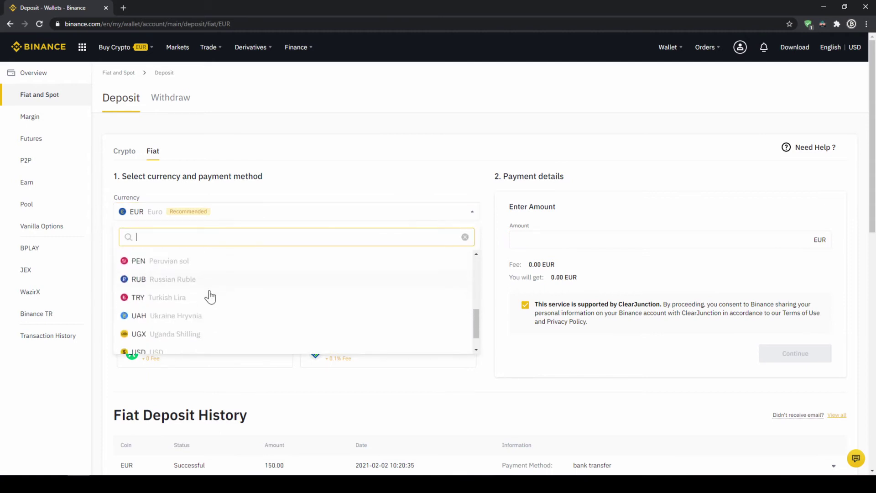
scroll(210, 297, "down", 1)
left_click(181, 324)
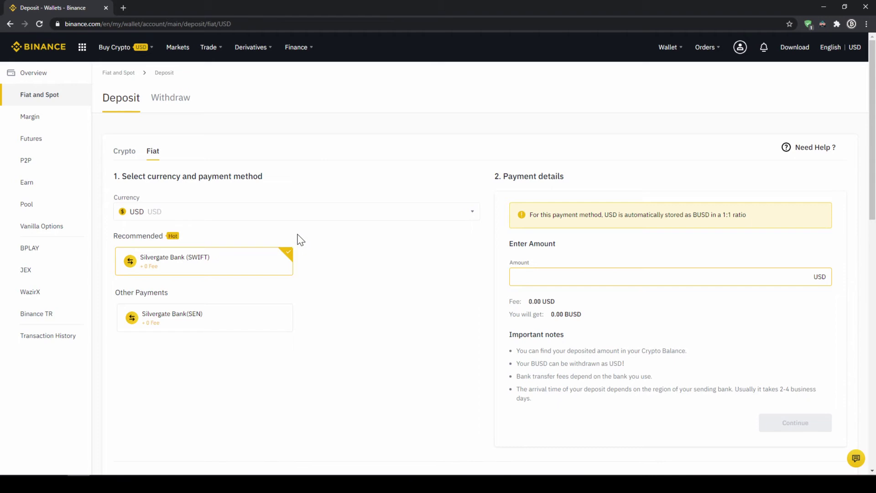
Step: Switch the deposit currency back to EUR and enter 1000 as the amount
left_click(291, 214)
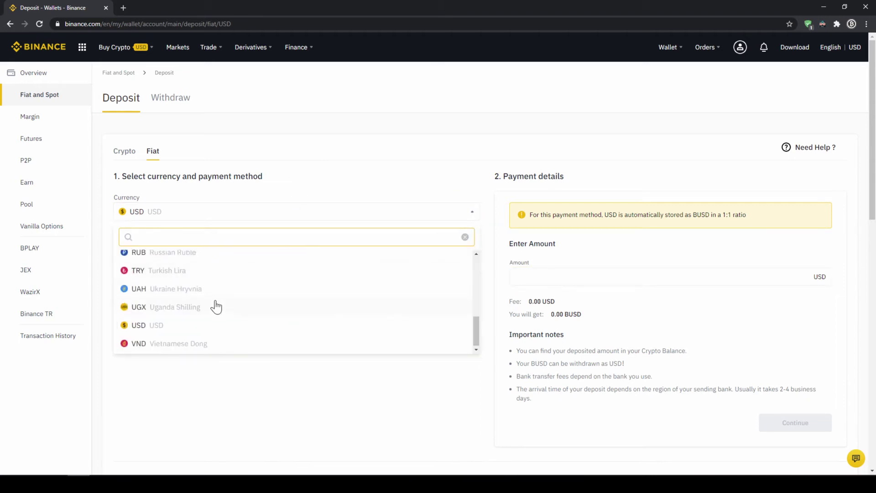
scroll(214, 305, "up", 5)
left_click(156, 264)
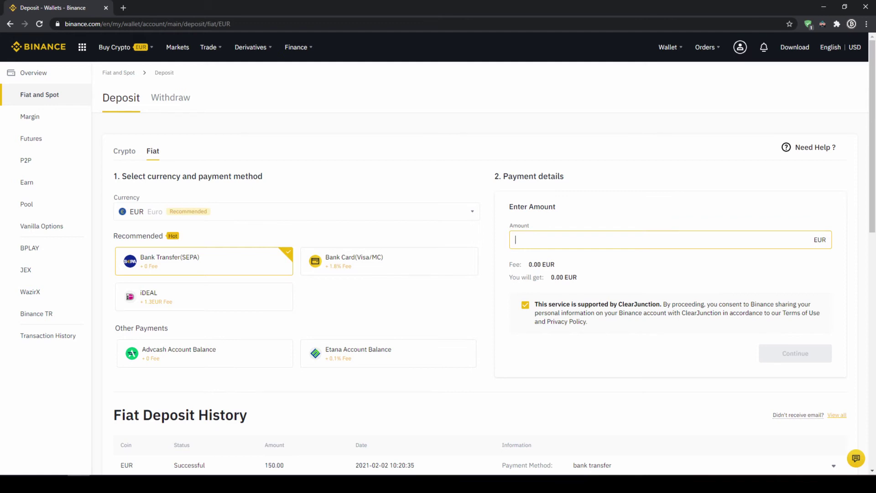
type("100")
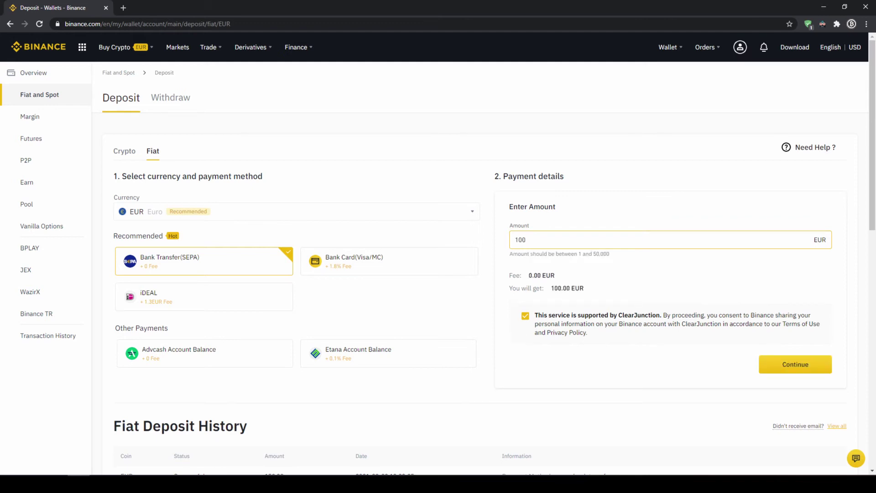
type("0")
Step: Continue the 1000 EUR SEPA deposit to show the IBAN, BIC and required reference code
left_click(790, 360)
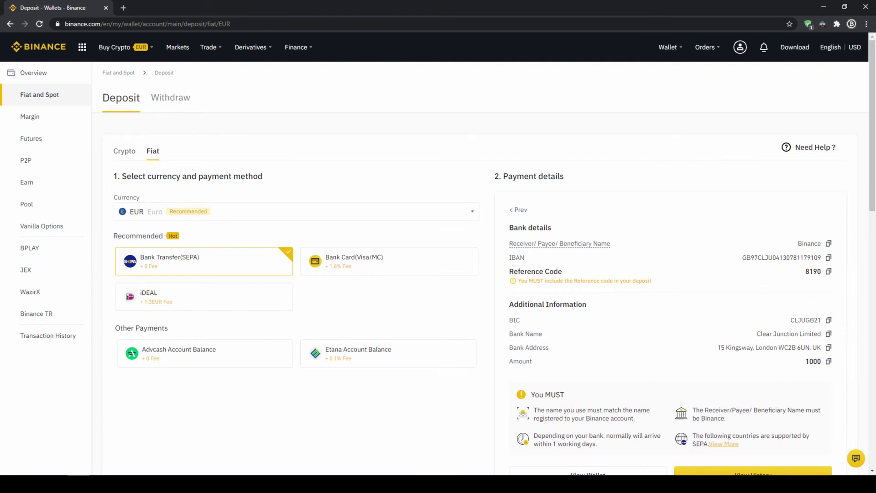
left_click_drag(535, 272, 750, 301)
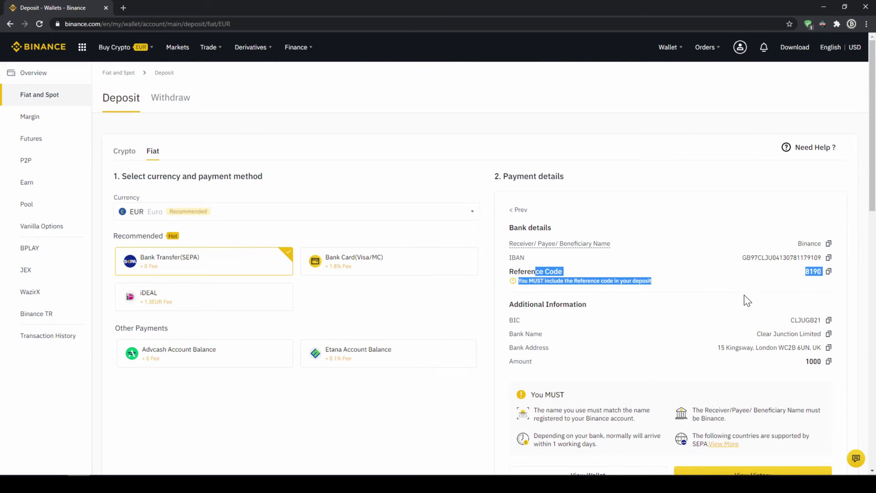
left_click(735, 313)
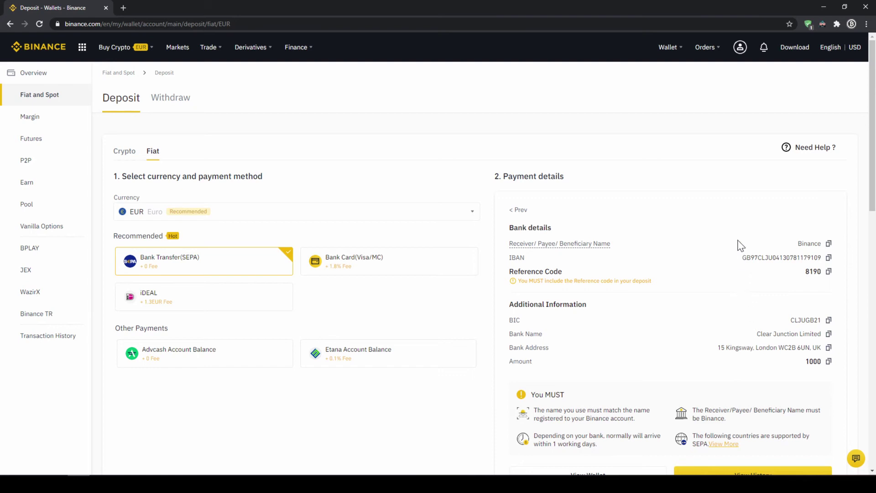
Step: Return to the Fiat and Spot wallet and check the 400.02208352 EUR balance
mouse_move(665, 48)
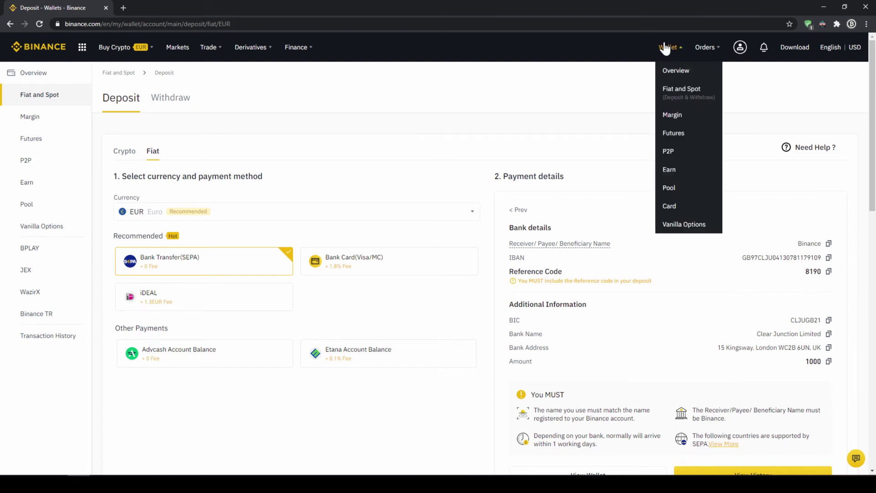
left_click(680, 99)
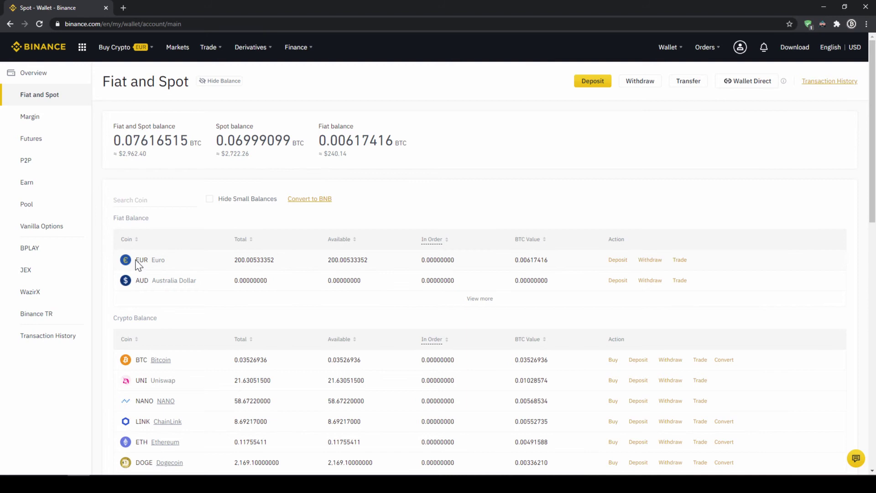
left_click_drag(149, 262, 289, 273)
left_click(291, 274)
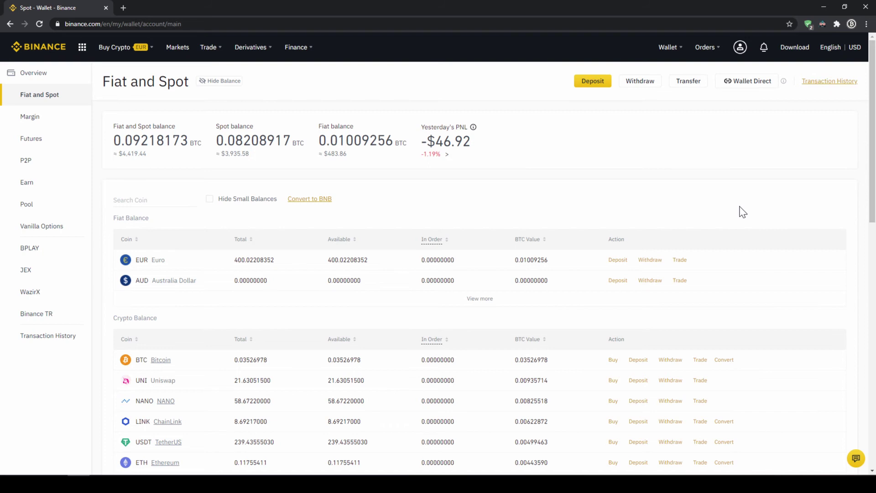
Step: Start a credit/debit card crypto purchase and select ZEC as the coin to buy
mouse_move(116, 54)
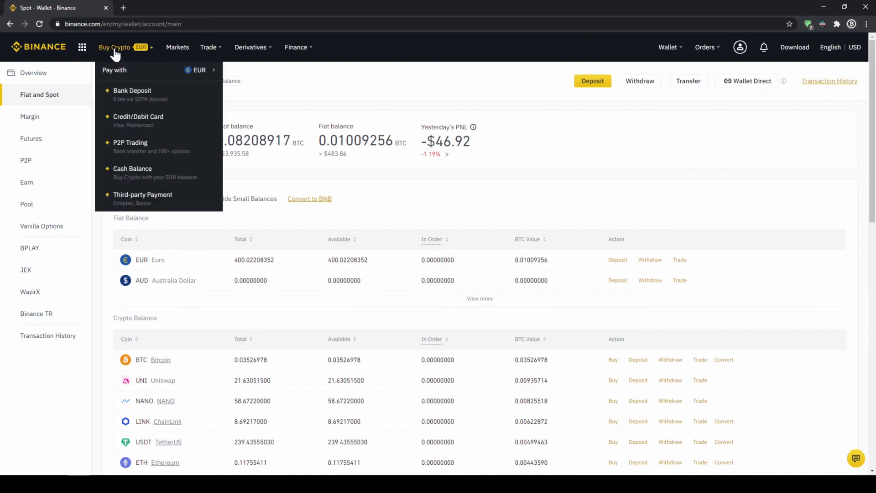
left_click(145, 131)
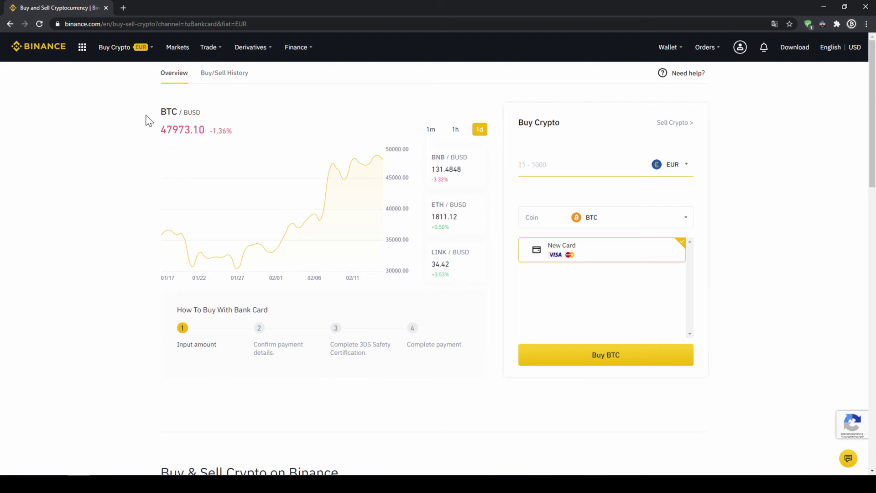
left_click(596, 221)
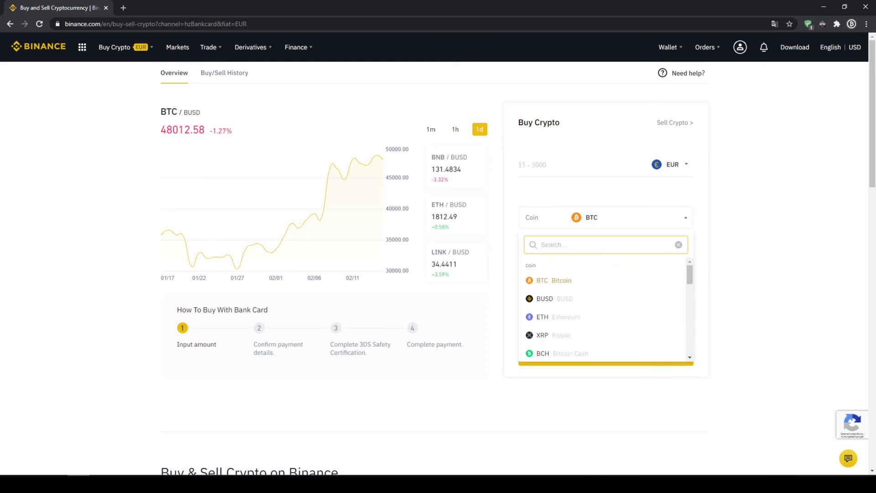
type("zec")
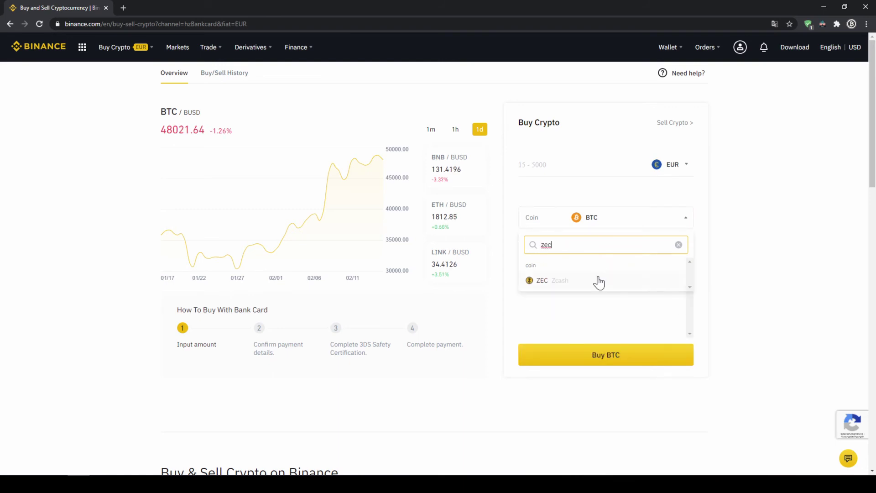
left_click(598, 280)
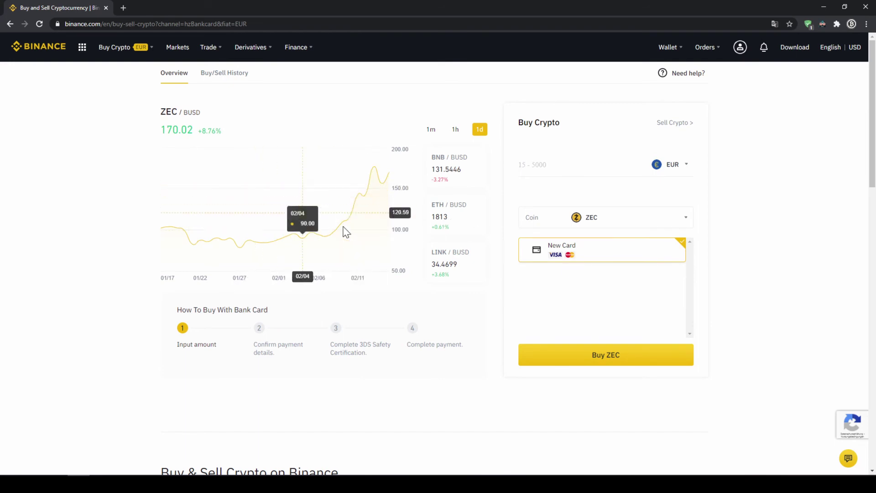
Step: Keep EUR as payment currency and enter 500 EUR, checking the roughly 3.5 ZEC estimate
left_click(674, 169)
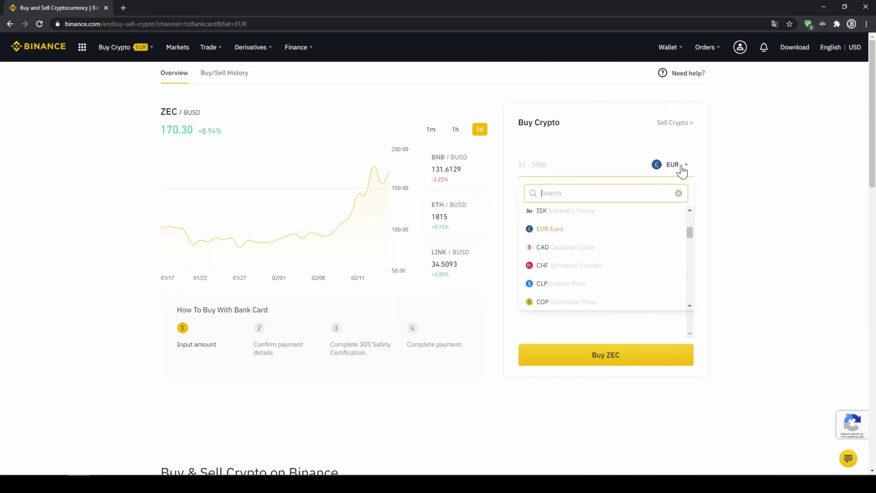
scroll(619, 254, "down", 5)
scroll(618, 254, "down", 10)
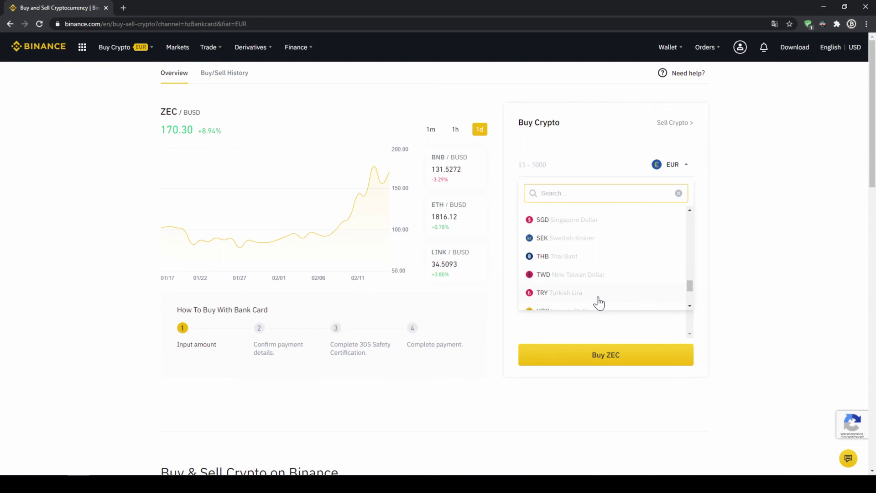
left_click(756, 178)
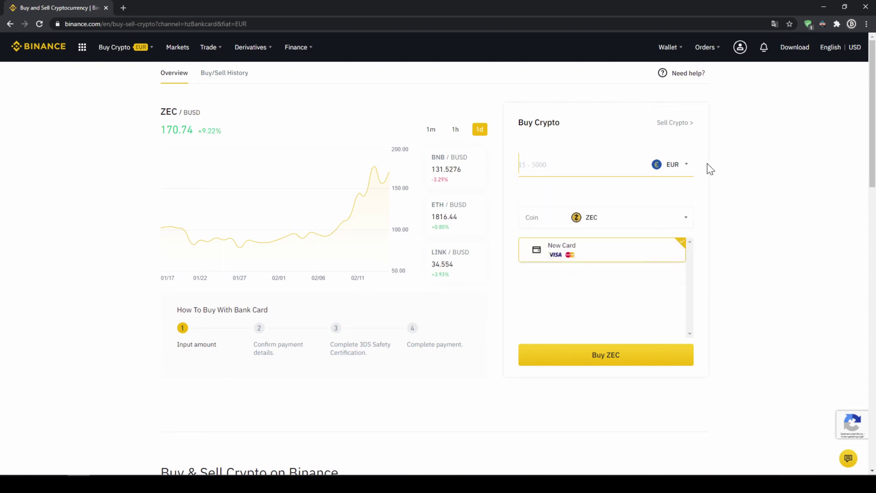
type("50")
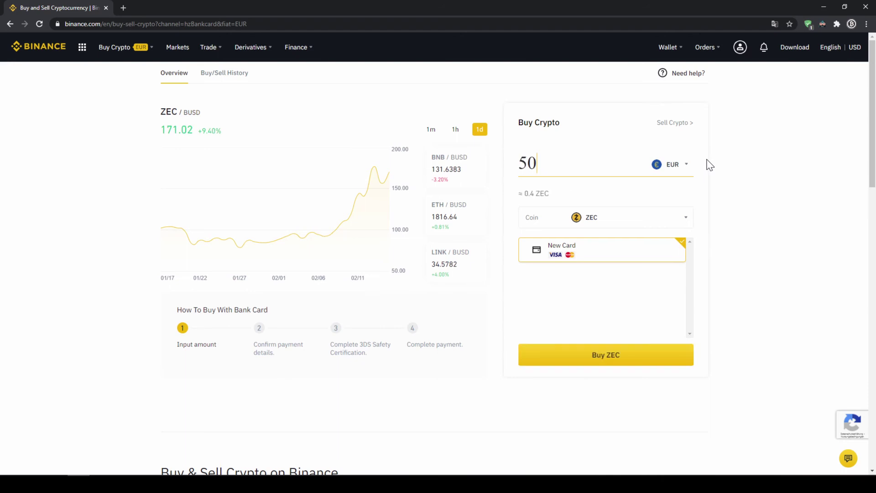
type("0")
left_click(759, 137)
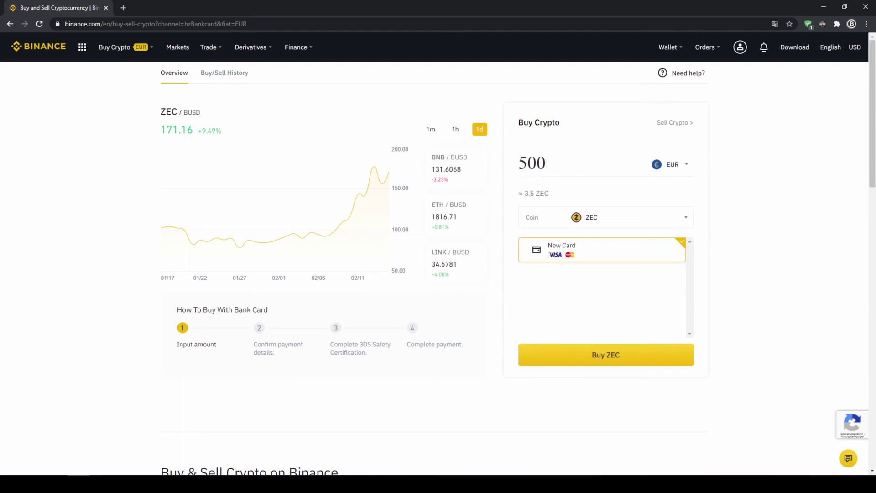
double_click(528, 193)
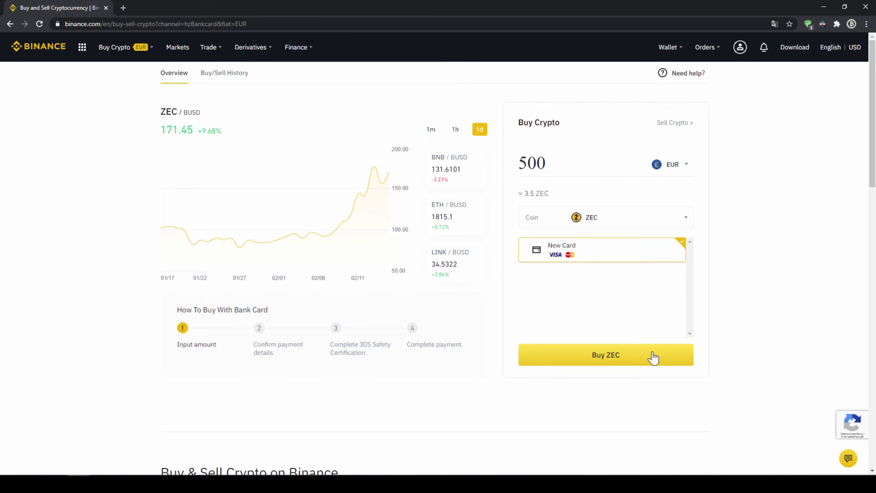
Step: Switch to paying from the EUR cash balance and select ZEC, keeping EUR as currency
mouse_move(131, 51)
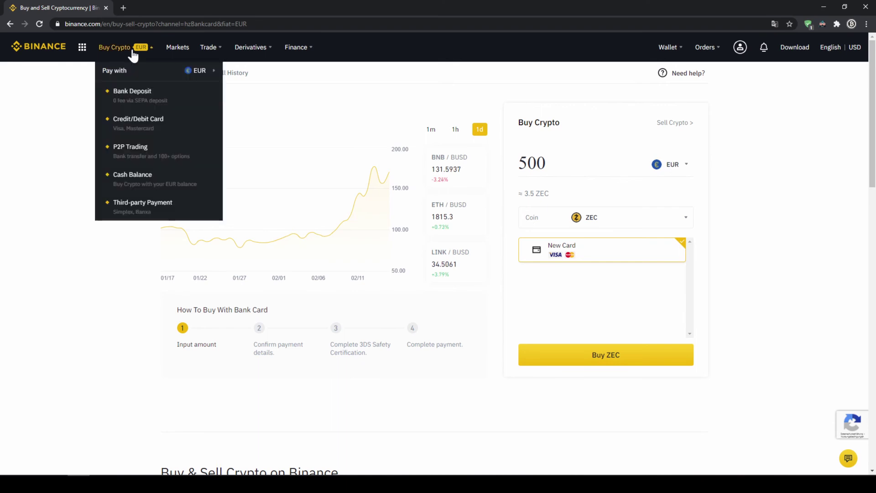
left_click(144, 178)
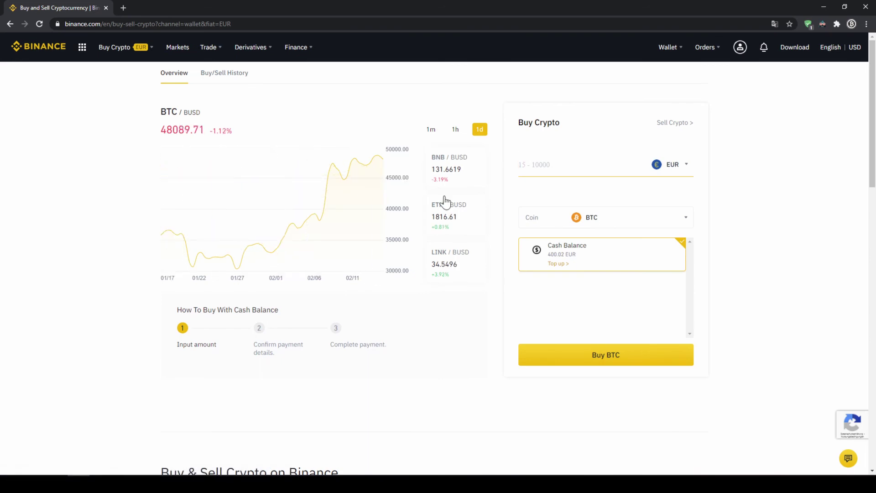
left_click(605, 222)
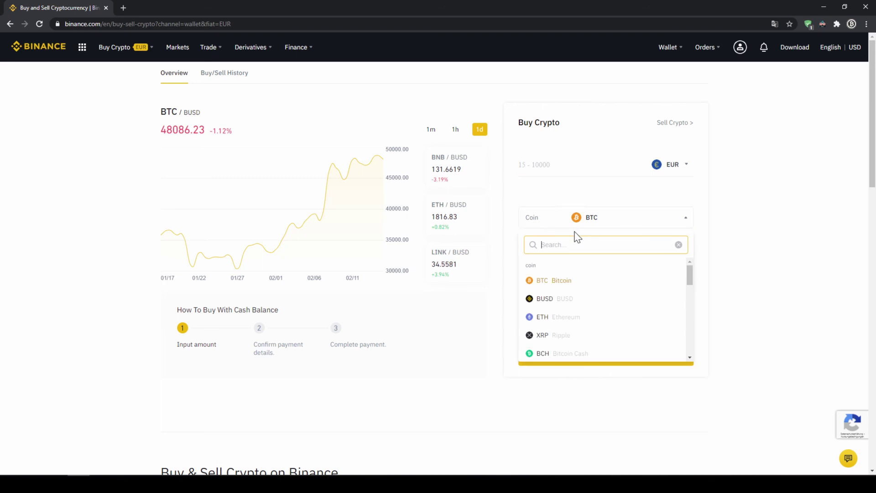
type("zec")
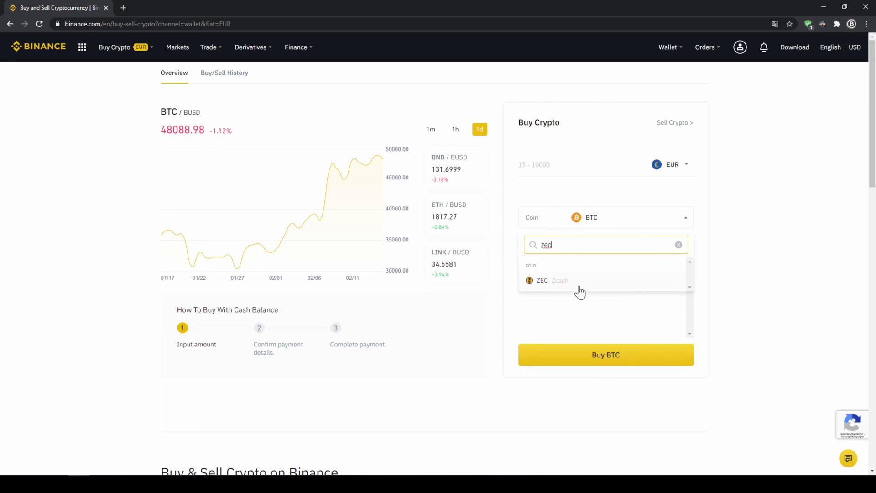
left_click(576, 286)
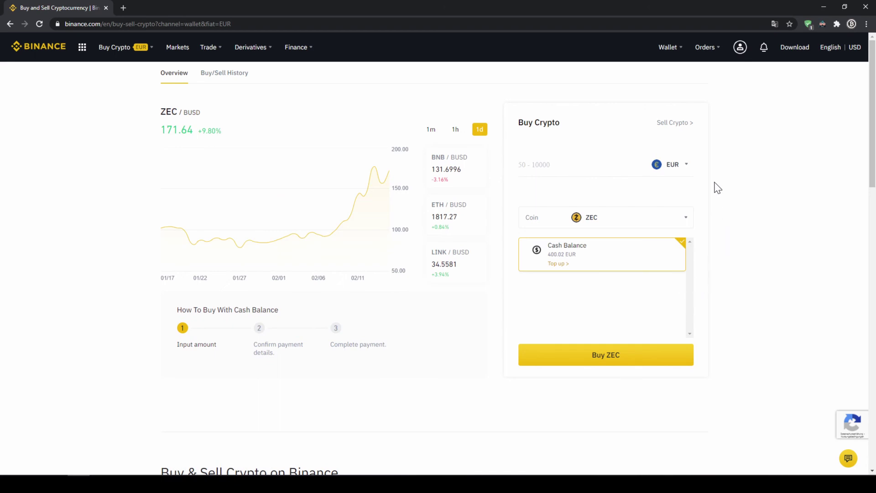
left_click(685, 169)
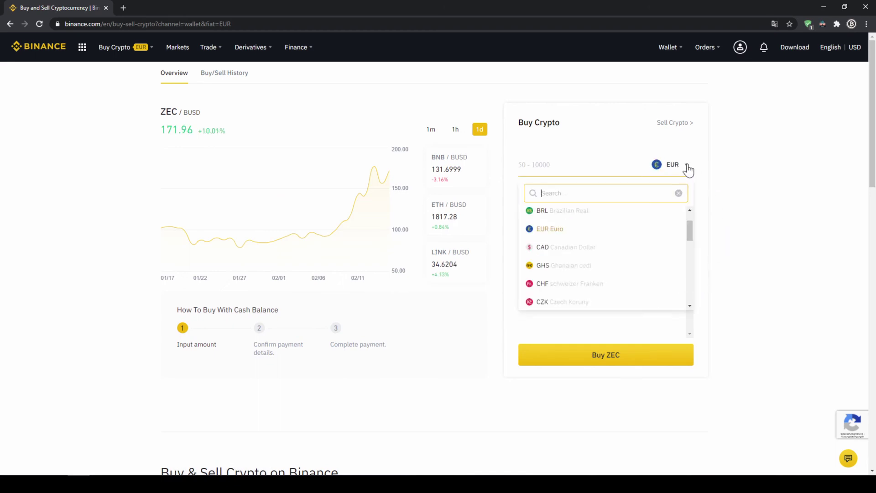
left_click(614, 230)
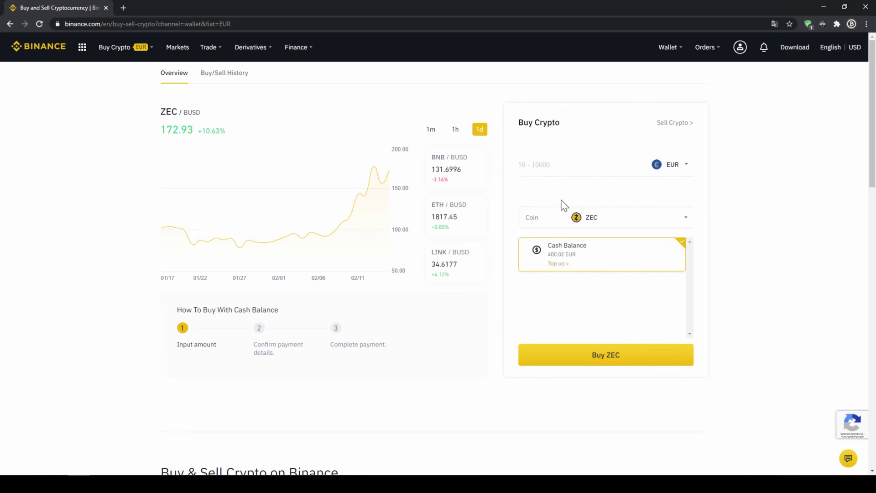
Step: Enter 400 EUR as the spend amount and check the roughly 2.8 ZEC estimate
left_click(566, 169)
type("400")
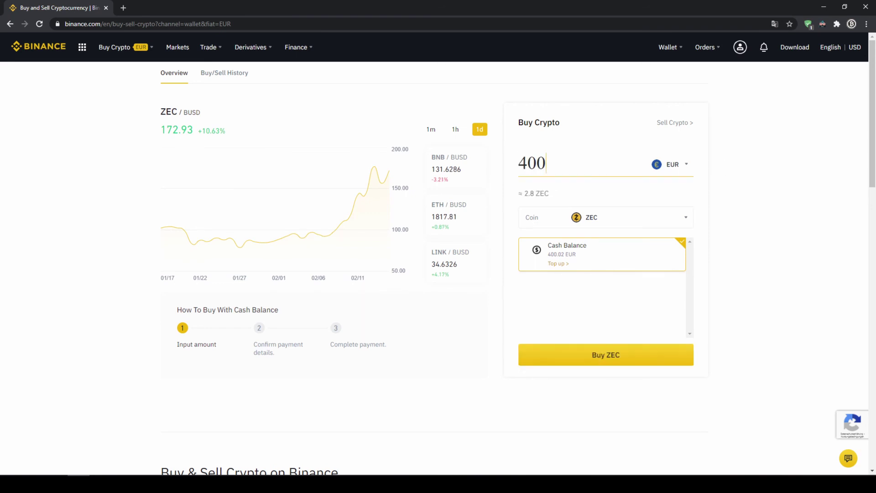
left_click(830, 171)
left_click_drag(524, 193, 541, 193)
left_click(555, 198)
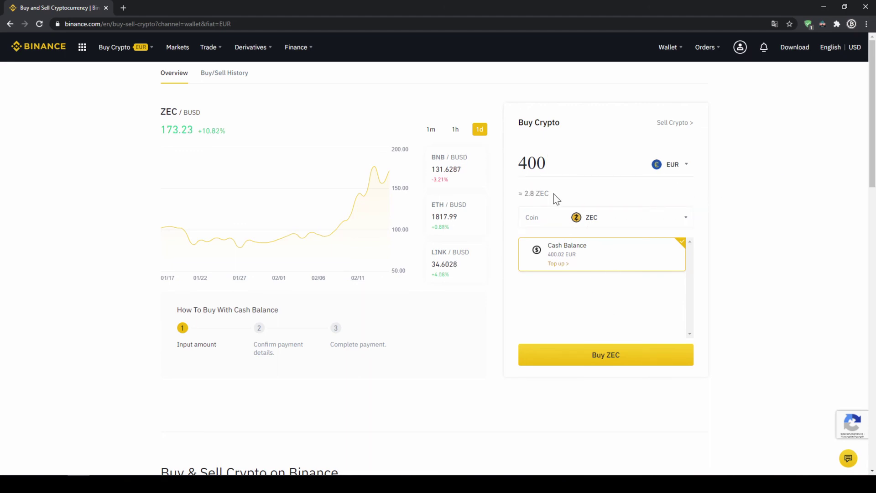
Step: Place the Buy ZEC order and review 2.77261 ZEC at 144.12 EUR, 0.4 EUR fee, 400 EUR total
left_click(661, 364)
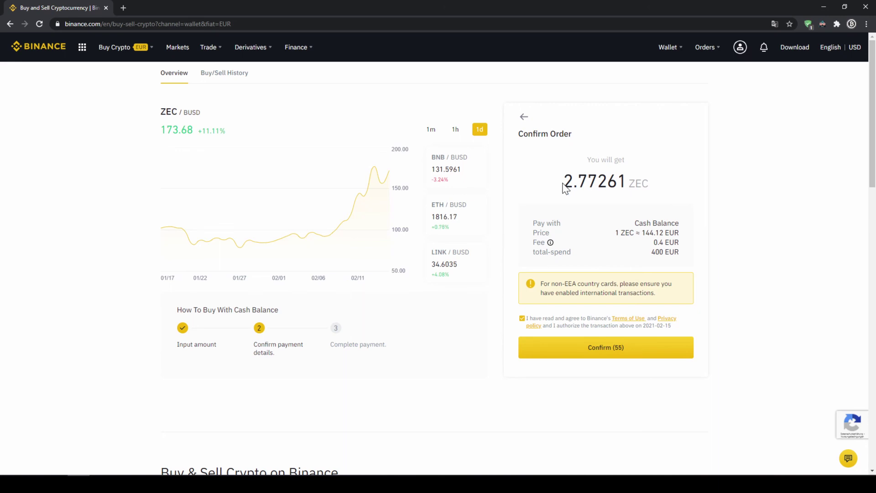
left_click_drag(564, 181, 629, 182)
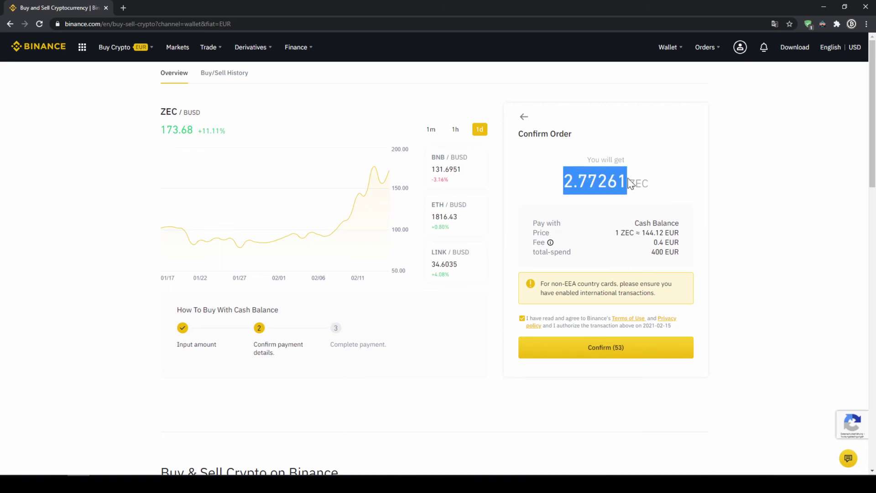
left_click(631, 184)
left_click_drag(621, 233, 680, 256)
left_click(675, 233)
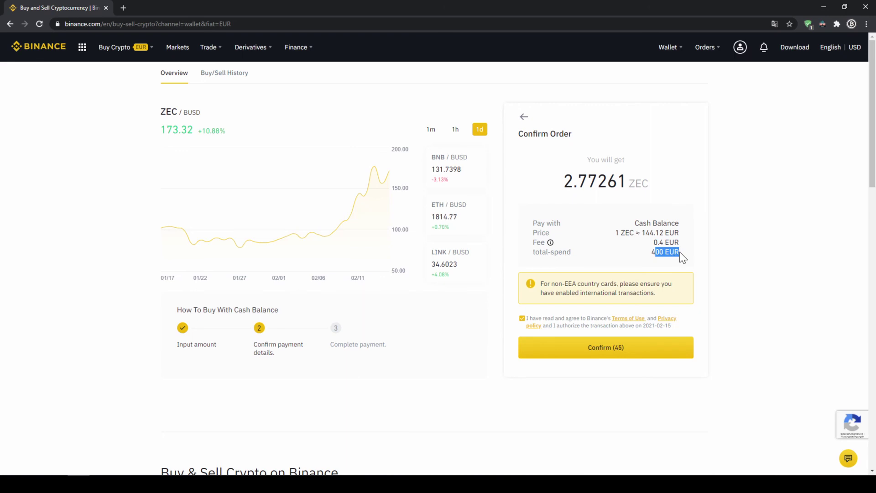
left_click(707, 256)
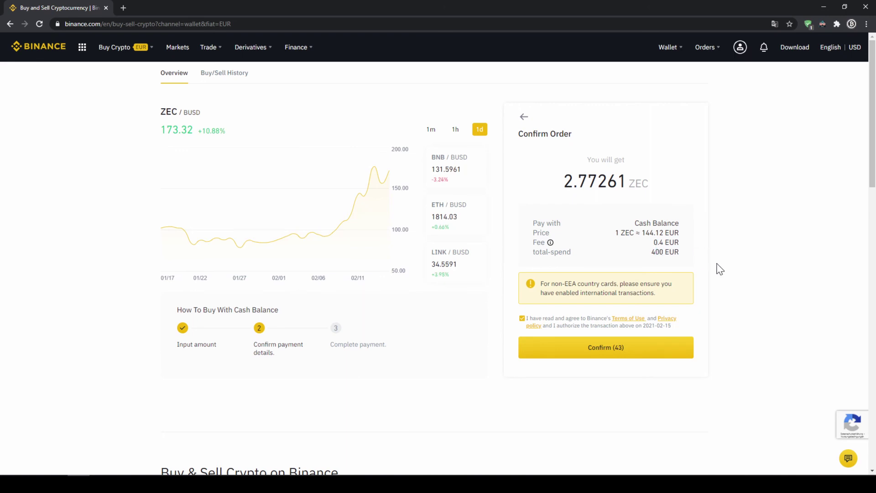